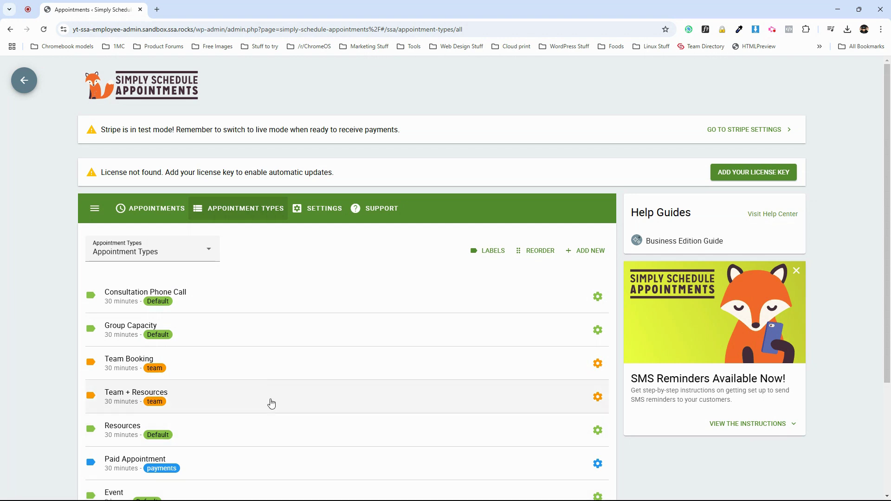
- Leave the appointments admin and look through the site's installed plugins for the Members plugin
click(23, 80)
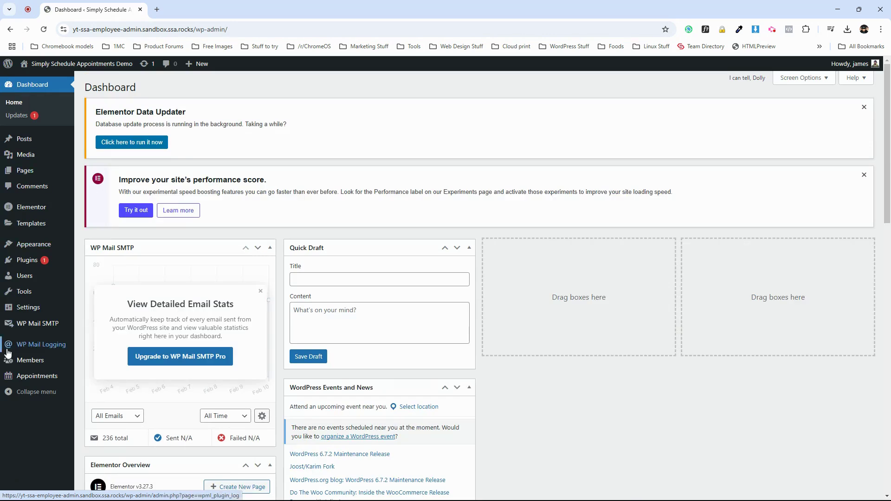
click(20, 262)
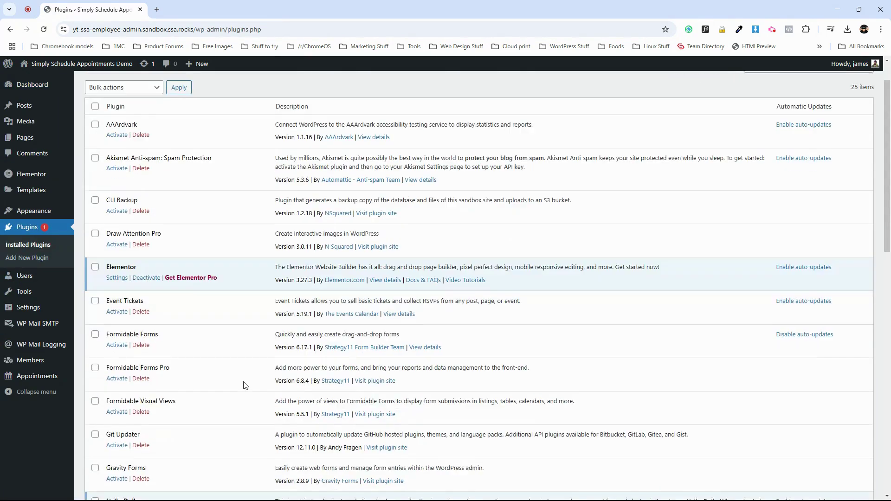
scroll(232, 361, down, 7)
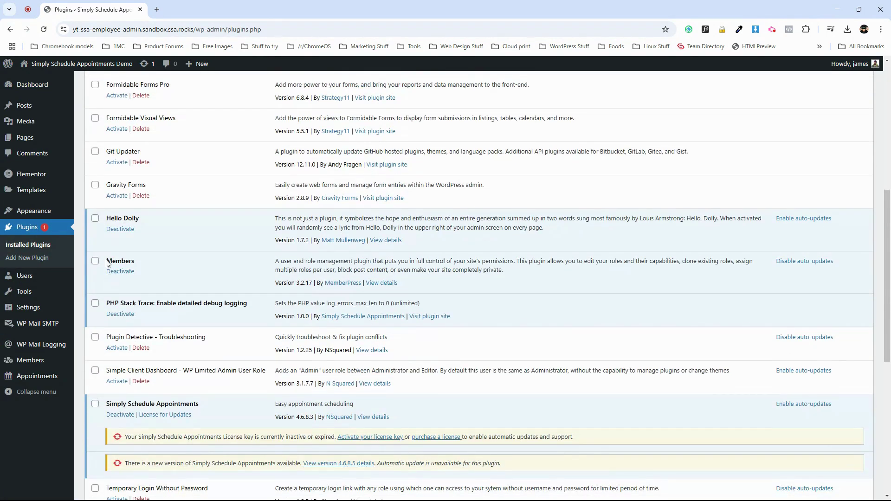
scroll(258, 201, up, 7)
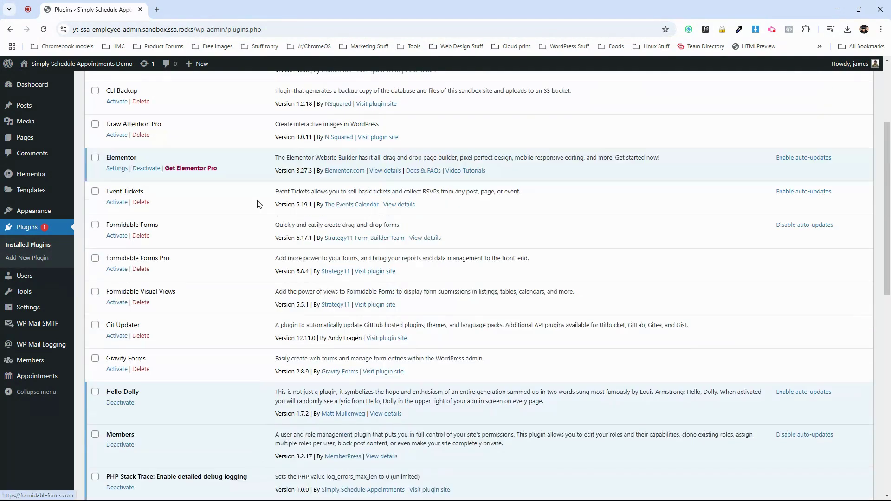
- Search the WordPress plugin directory for "members" and look over the matching plugins
click(151, 88)
click(706, 146)
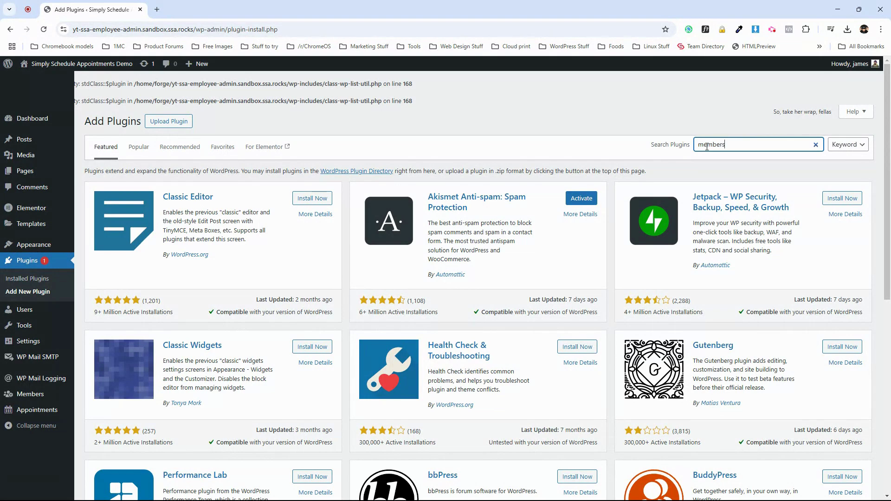
text(members)
scroll(333, 313, down, 3)
scroll(504, 139, up, 1)
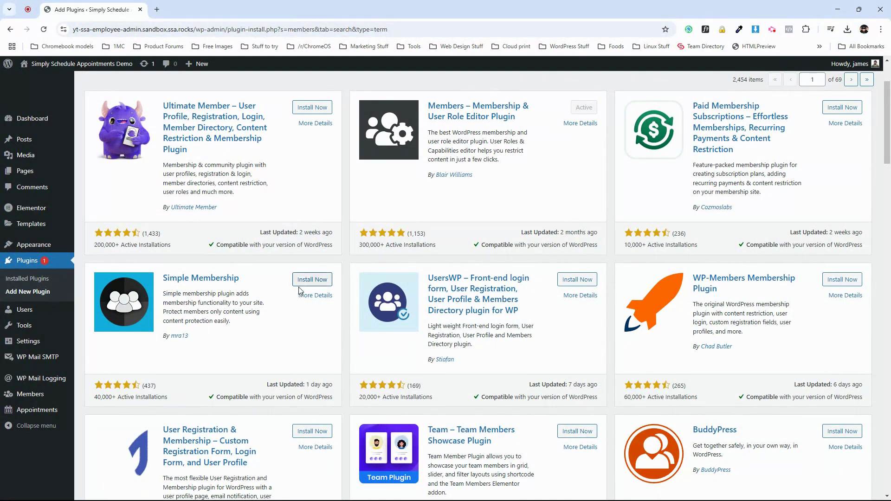
- Open the Members plugin's roles list and review the roles defined on the site
mouse_move(25, 398)
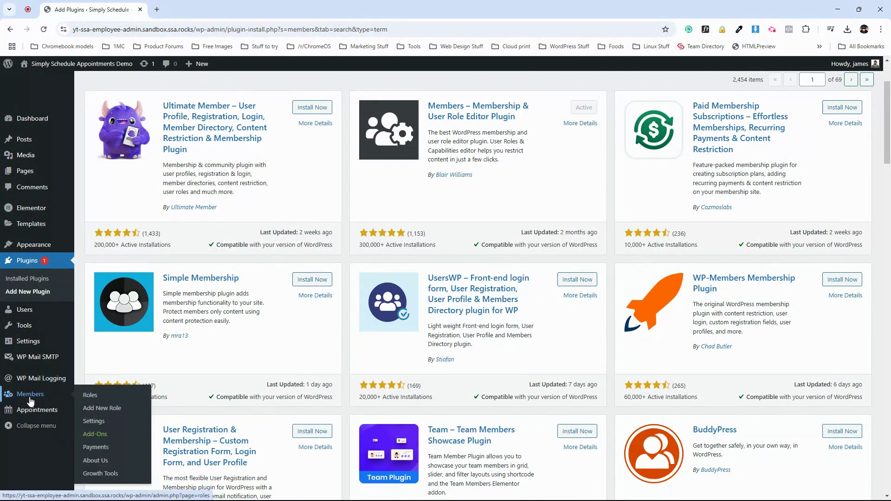
click(31, 395)
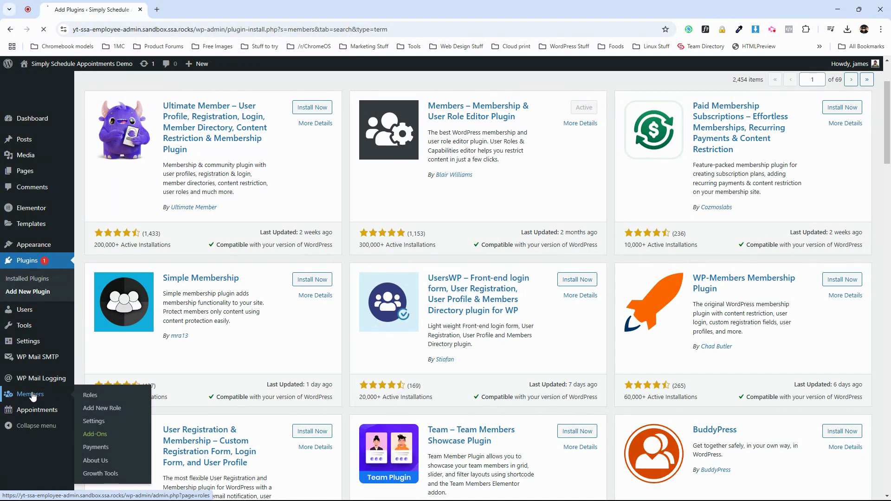
scroll(302, 329, down, 4)
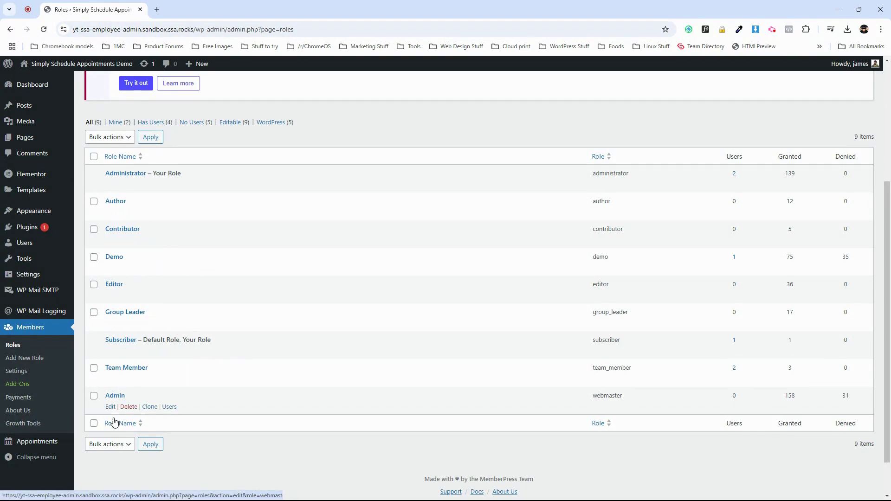
scroll(125, 325, up, 2)
scroll(155, 274, down, 3)
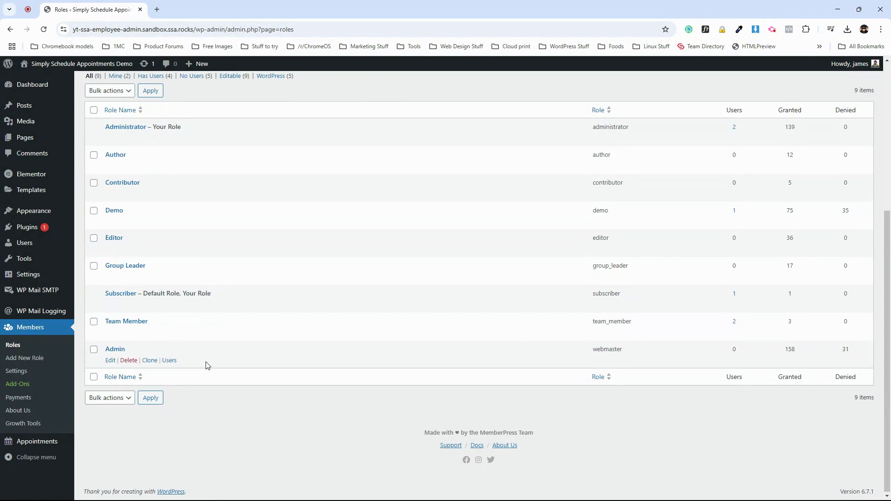
scroll(207, 366, up, 4)
- Start a new user role in the Members plugin and name it Employee
click(124, 97)
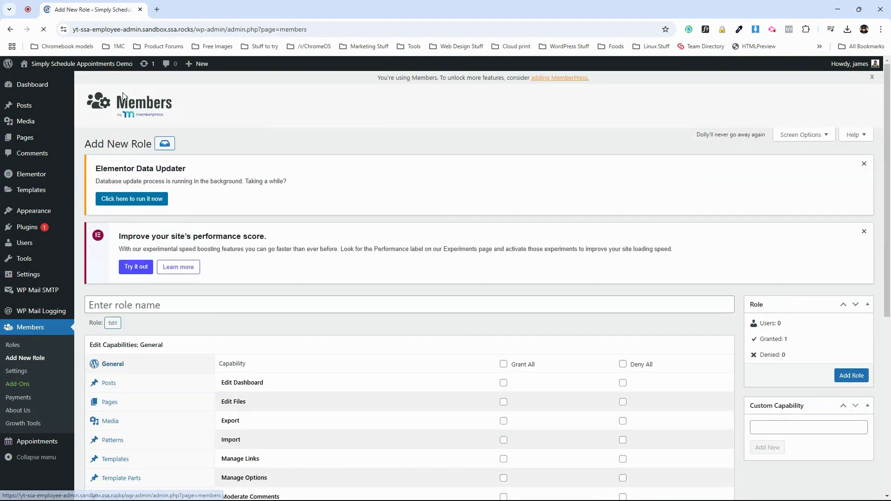
click(165, 305)
text(Employee)
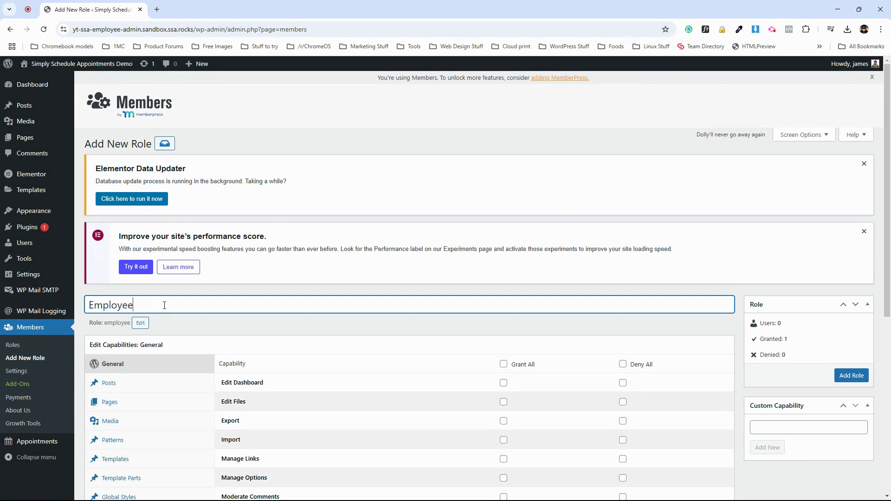
- Grant the Employee role all Simply Schedule Appointments capabilities and add the role
scroll(181, 312, down, 2)
scroll(404, 270, down, 2)
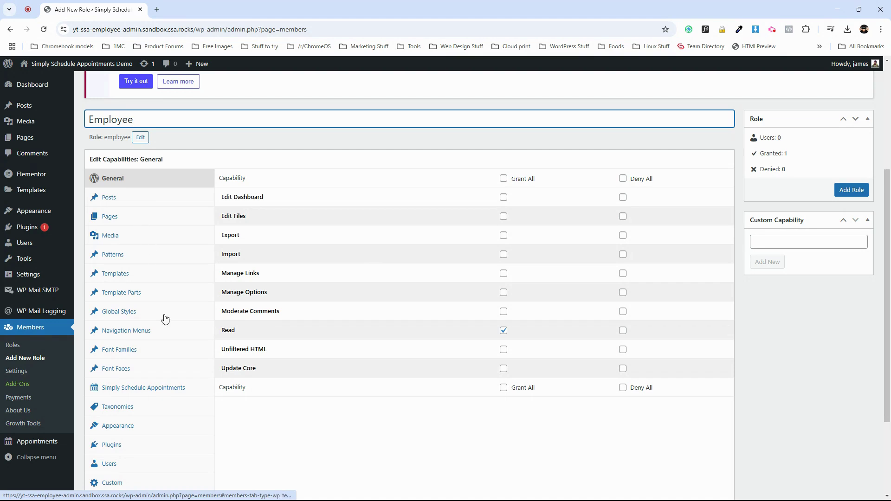
click(127, 389)
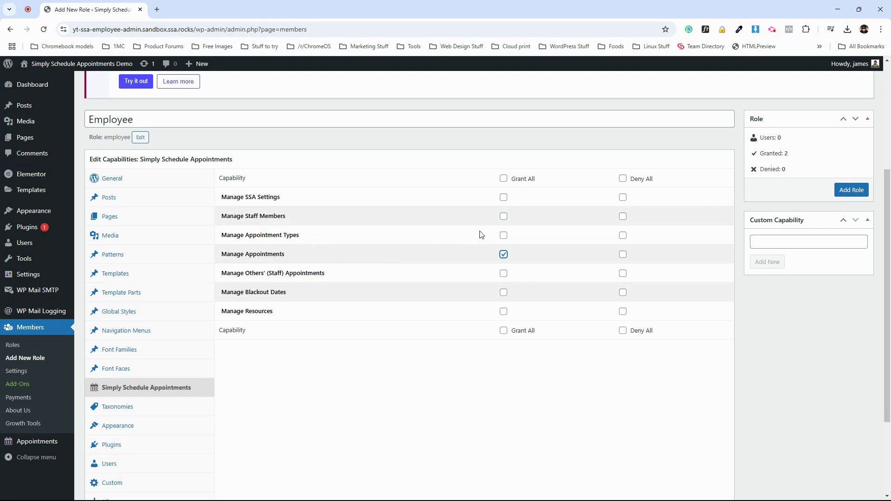
click(504, 235)
click(504, 179)
scroll(181, 237, up, 2)
click(845, 284)
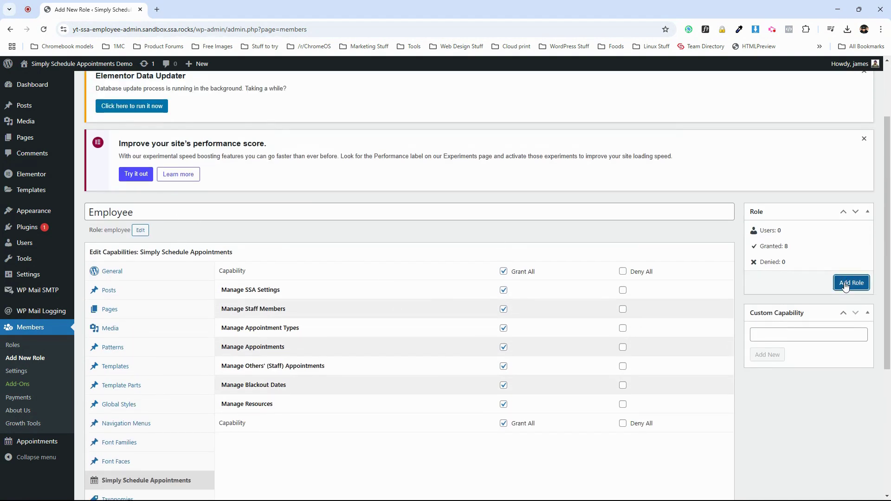
- Review the created Employee role's capabilities and find the role in the roles list
scroll(272, 316, down, 4)
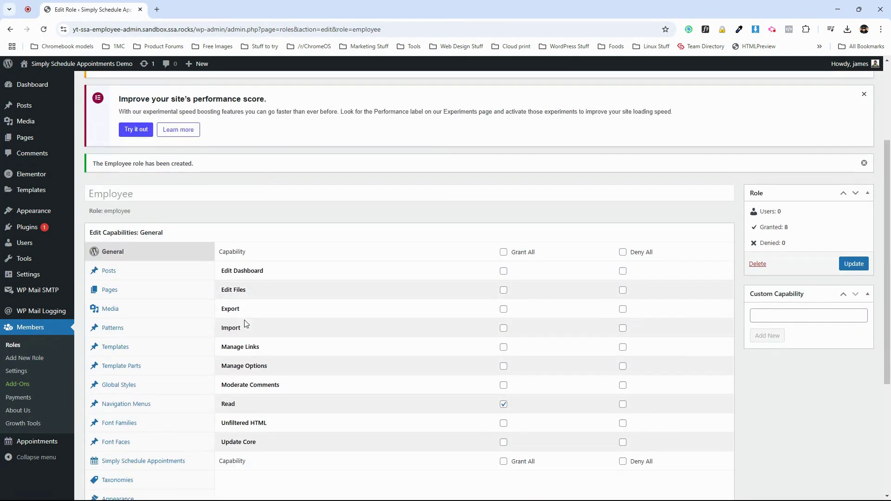
scroll(98, 351, down, 1)
click(18, 349)
scroll(159, 354, down, 5)
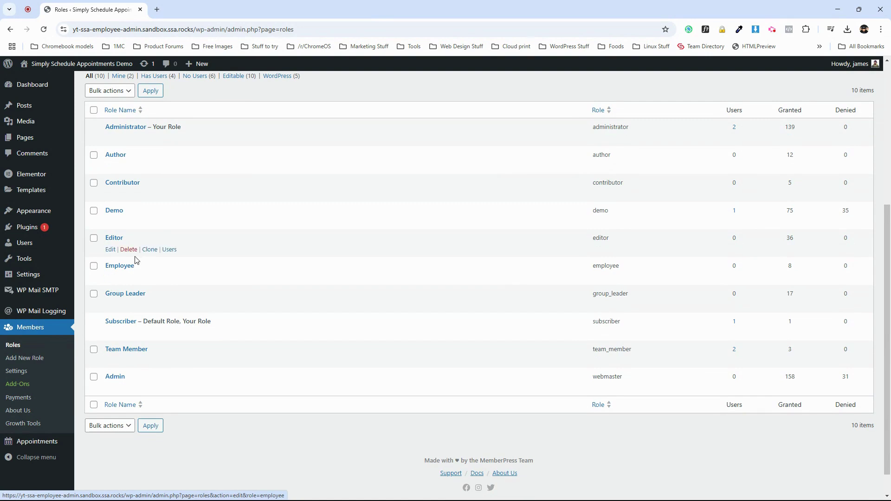
- Edit the test-demo user, replace the Demo role with Employee, and update the user
click(30, 250)
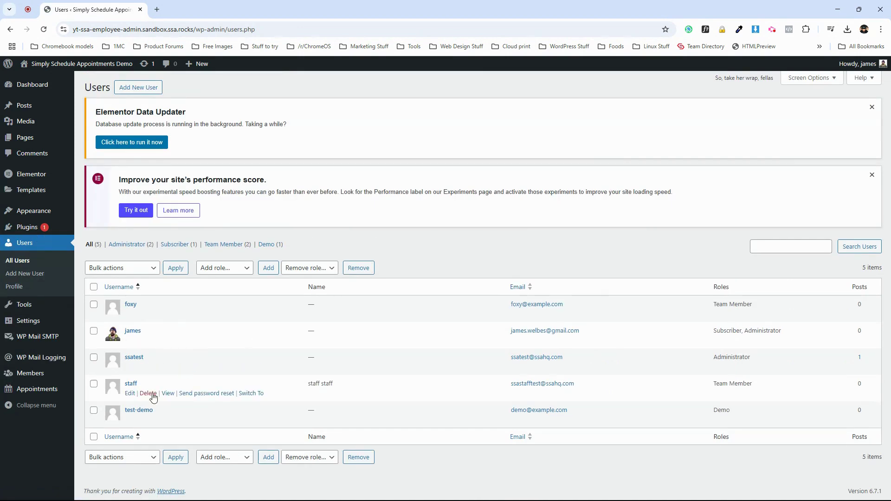
click(142, 411)
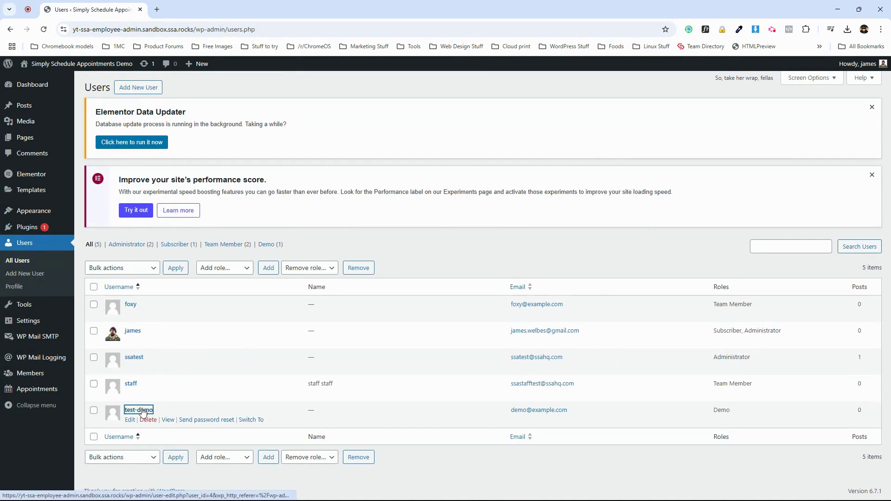
scroll(160, 386, down, 5)
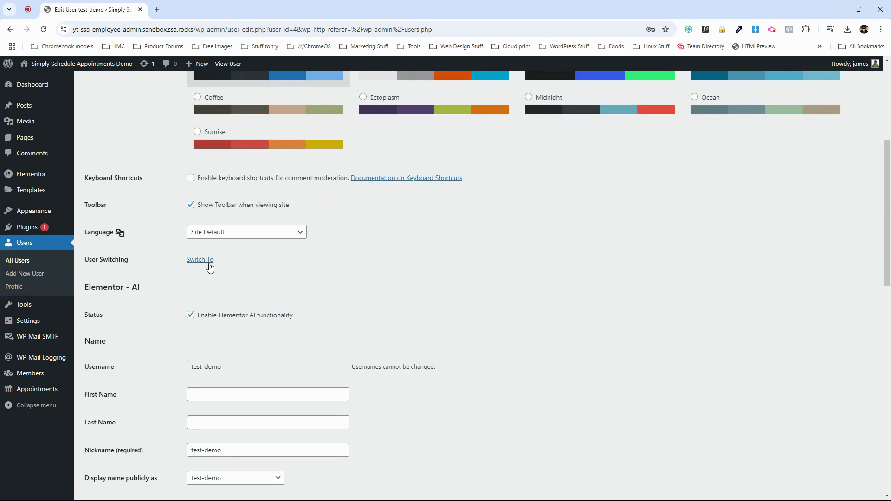
scroll(214, 278, down, 3)
scroll(134, 325, down, 7)
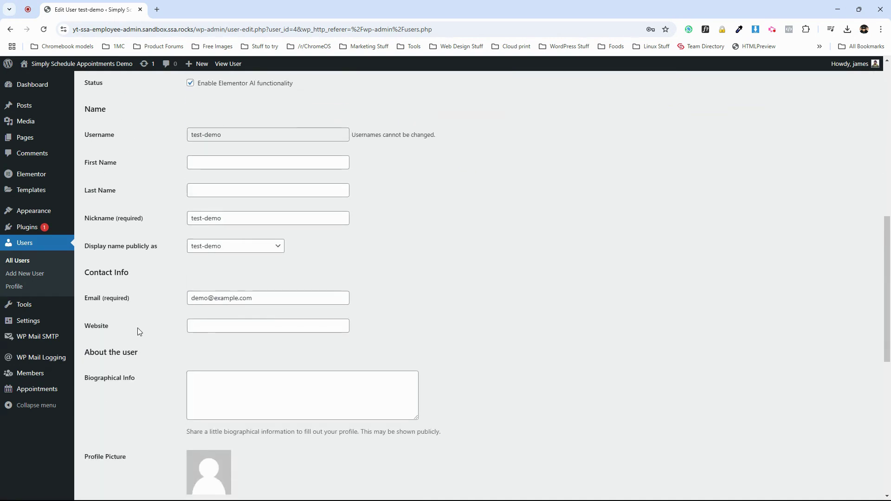
scroll(138, 328, down, 4)
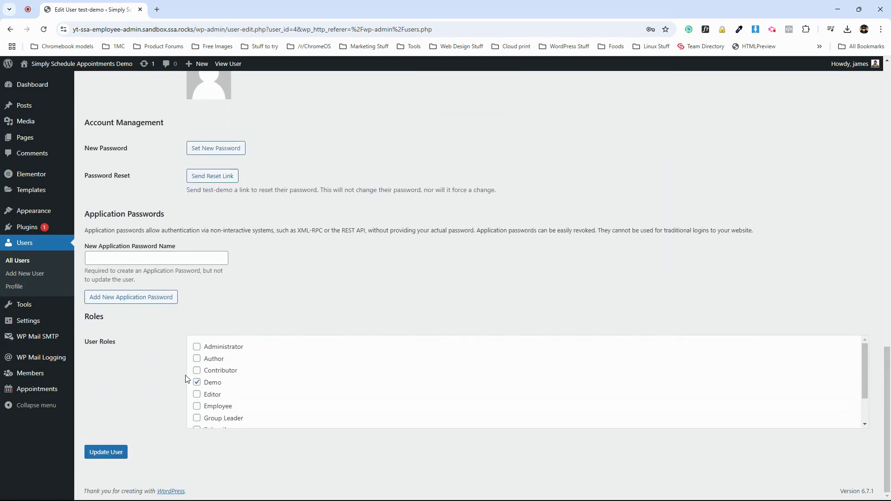
scroll(197, 384, down, 1)
click(197, 370)
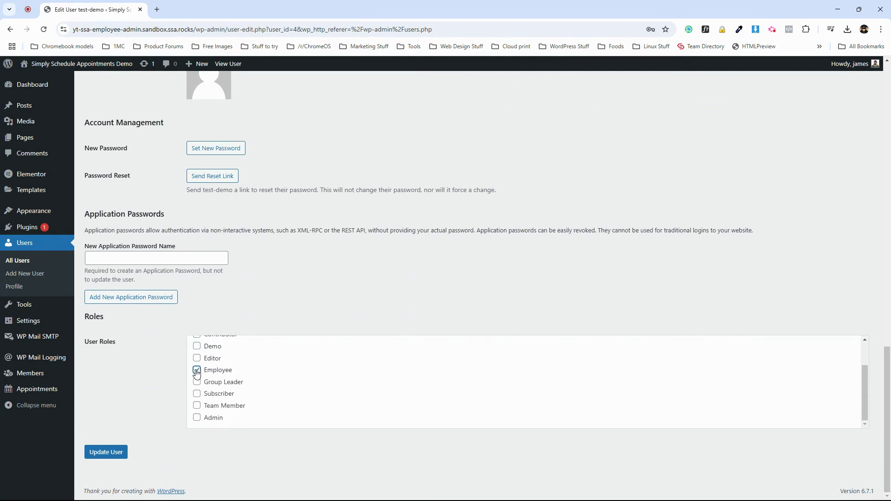
click(119, 454)
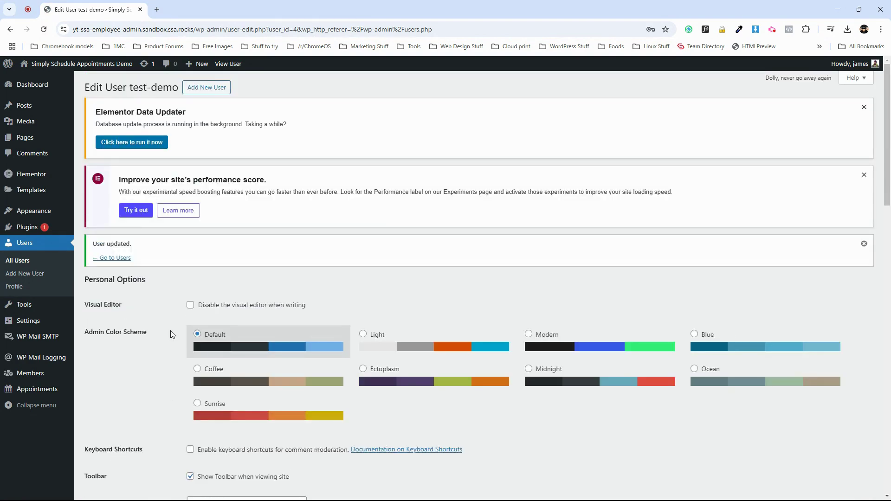
- Check the test-demo user's role in the users list and switch to that account
click(27, 260)
mouse_move(28, 235)
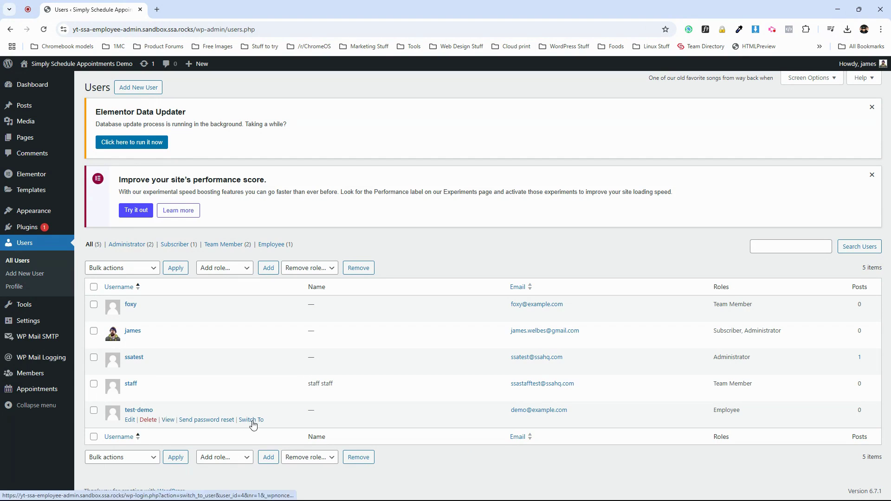
double_click(725, 412)
click(251, 419)
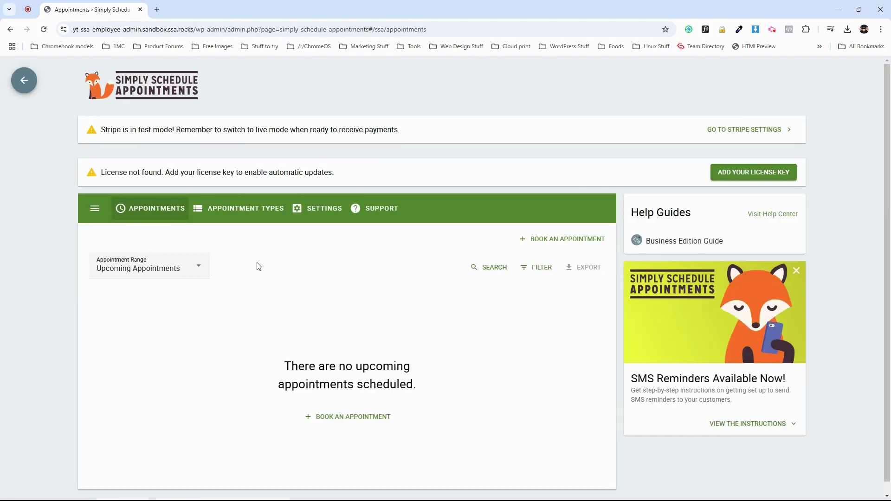
- Inspect the employee's WordPress dashboard and Appointments options, and switch back to the original administrator account
click(24, 87)
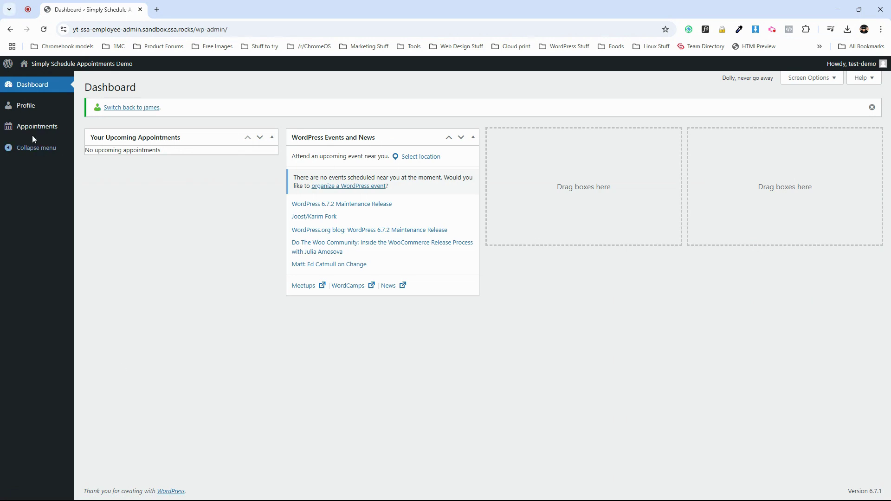
mouse_move(35, 129)
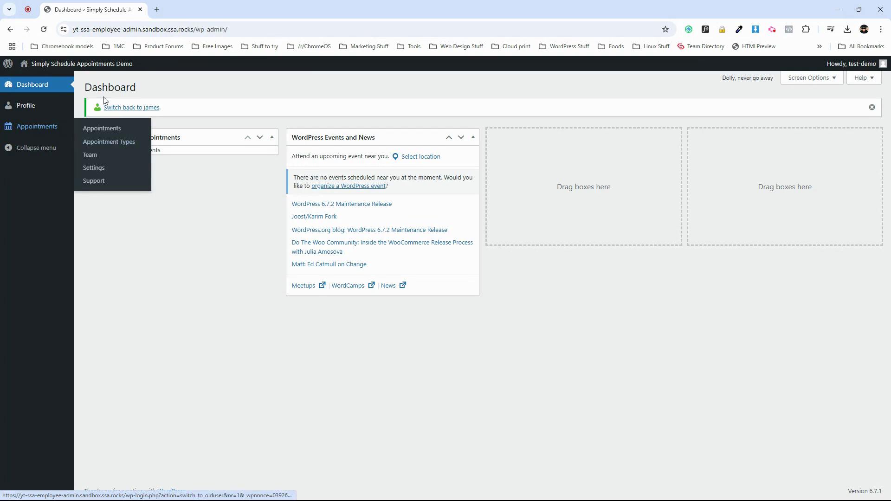
mouse_move(862, 64)
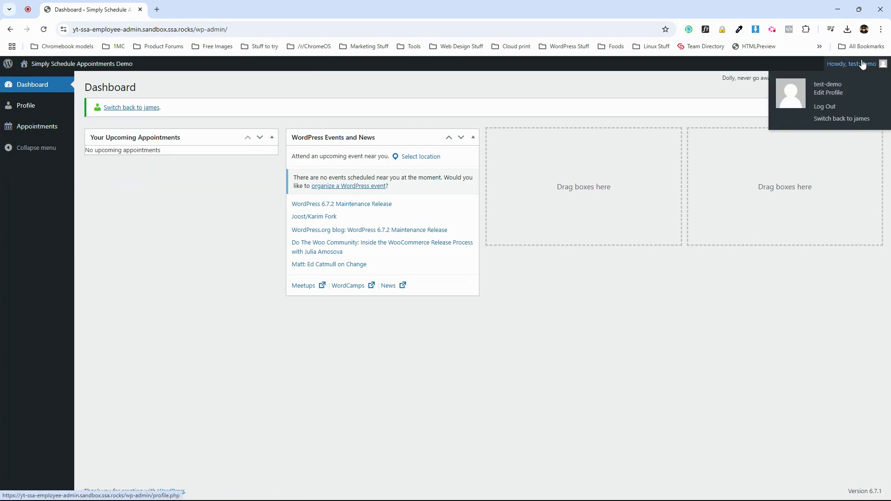
click(844, 120)
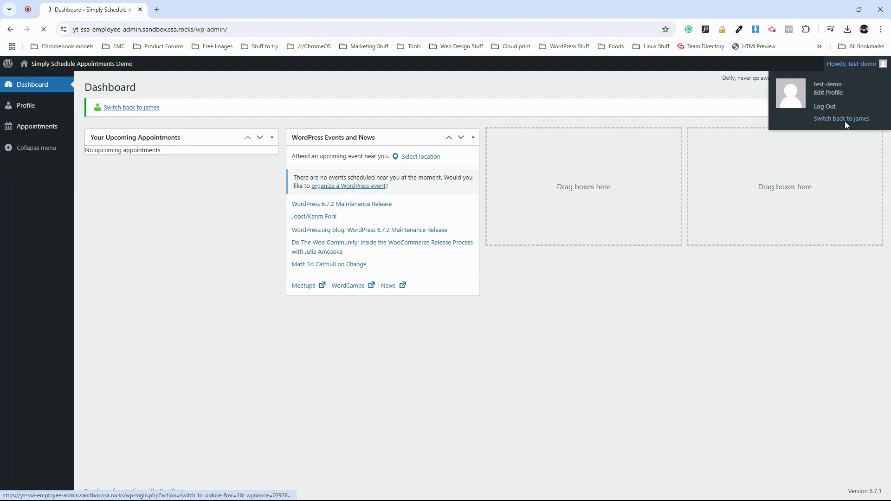